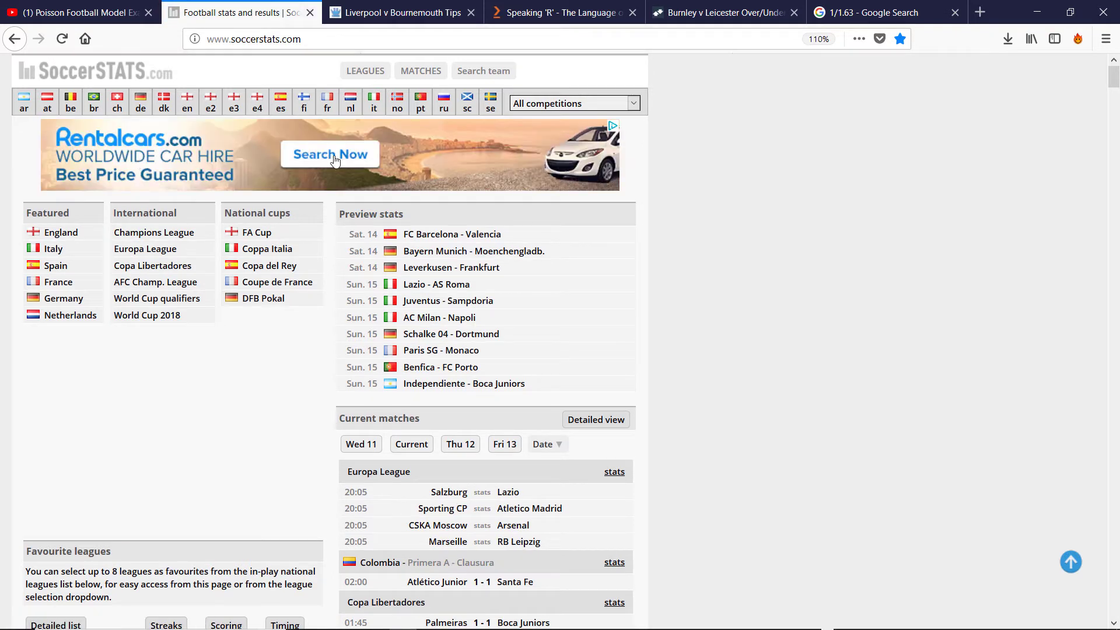
# Open the England Premier League scored/conceded goal statistics on SoccerSTATS and show the home figures
pyautogui.click(188, 105)
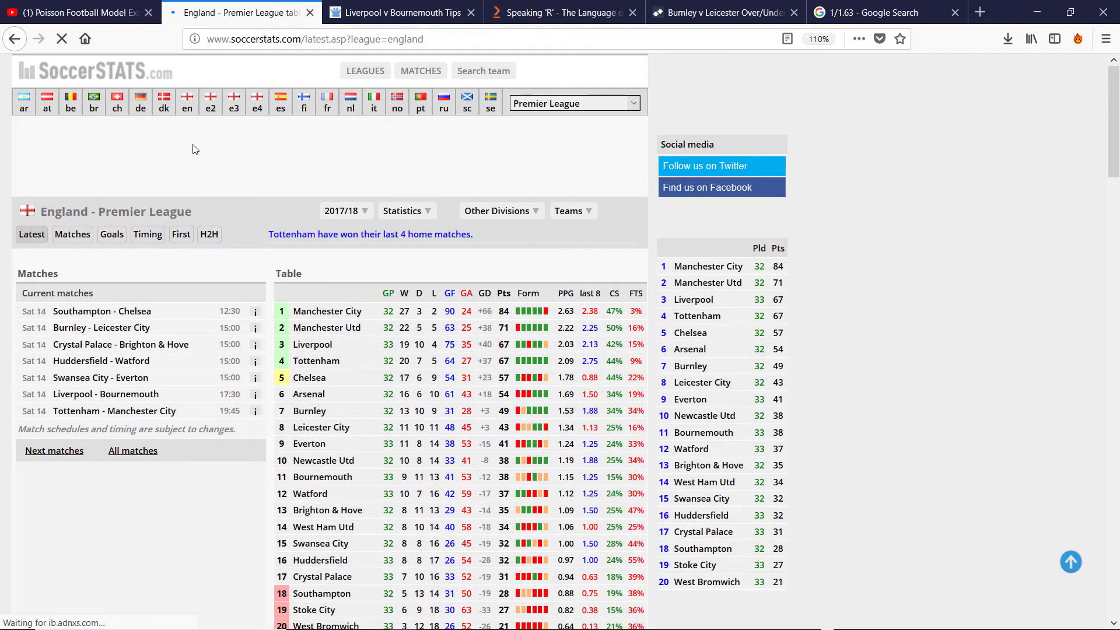
pyautogui.click(116, 238)
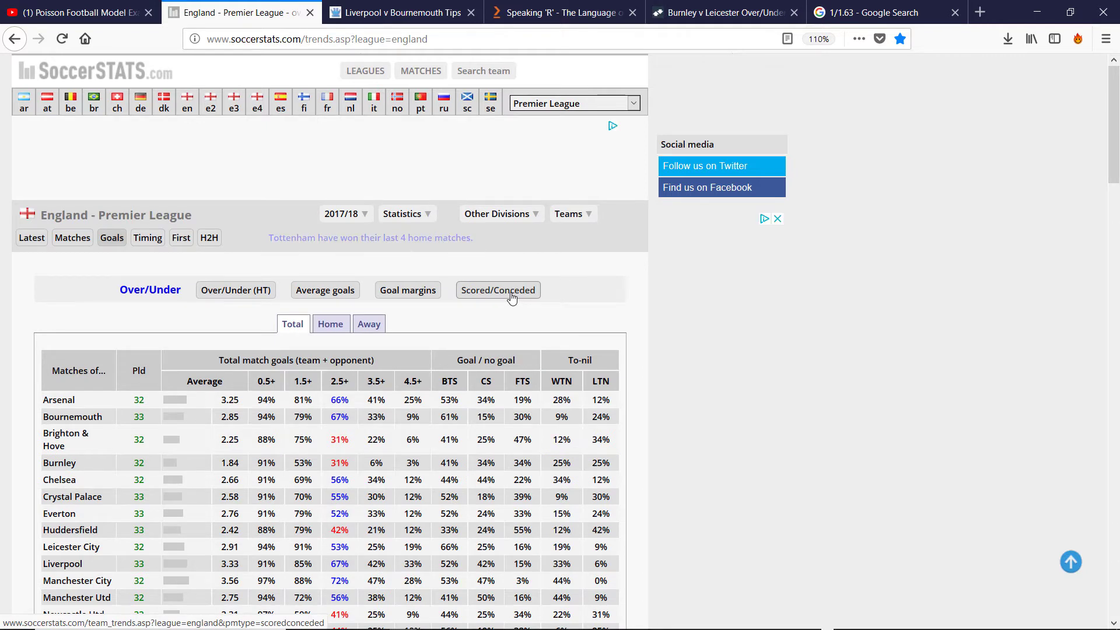
pyautogui.click(511, 298)
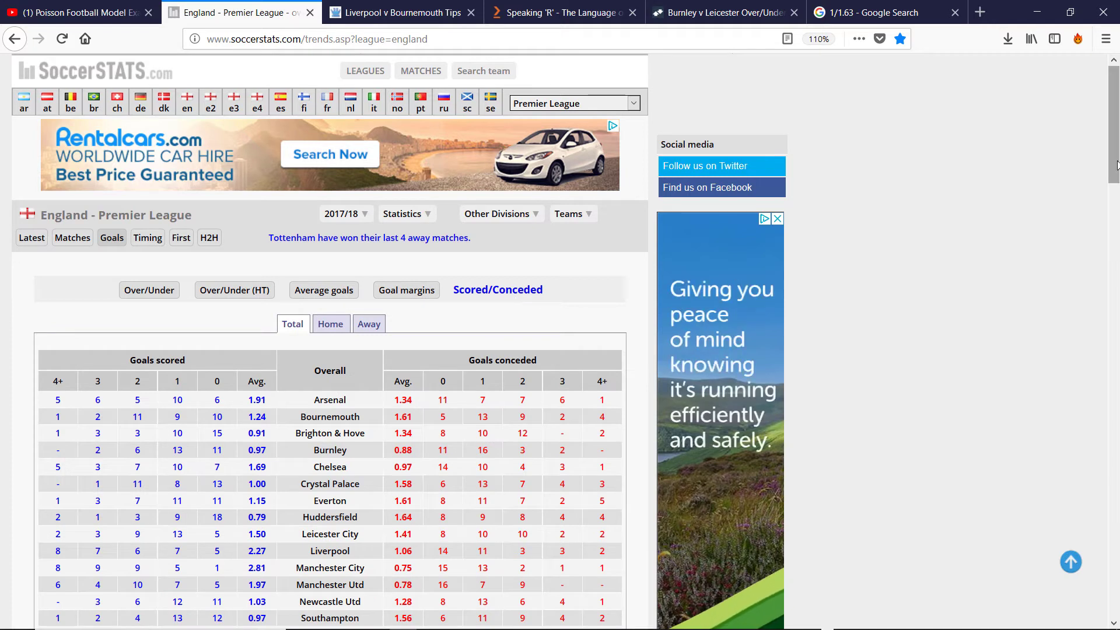
pyautogui.scroll(-2, 760, 210)
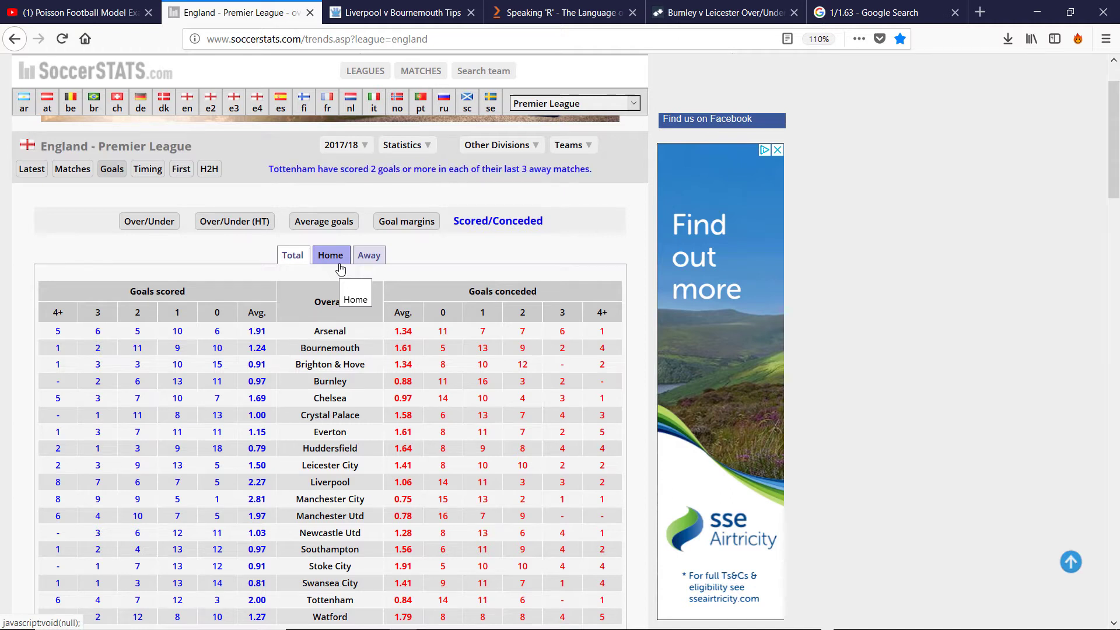
pyautogui.click(340, 265)
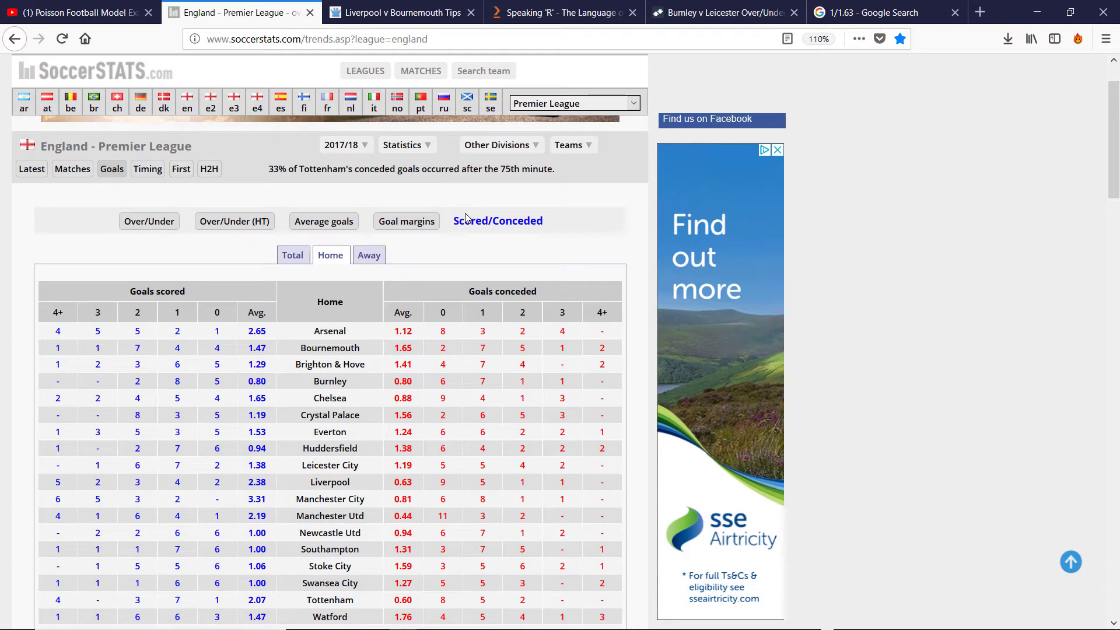
# View the Packt "Speaking 'R'" video course page, followed by the Betfair English Premier League match odds
pyautogui.click(559, 19)
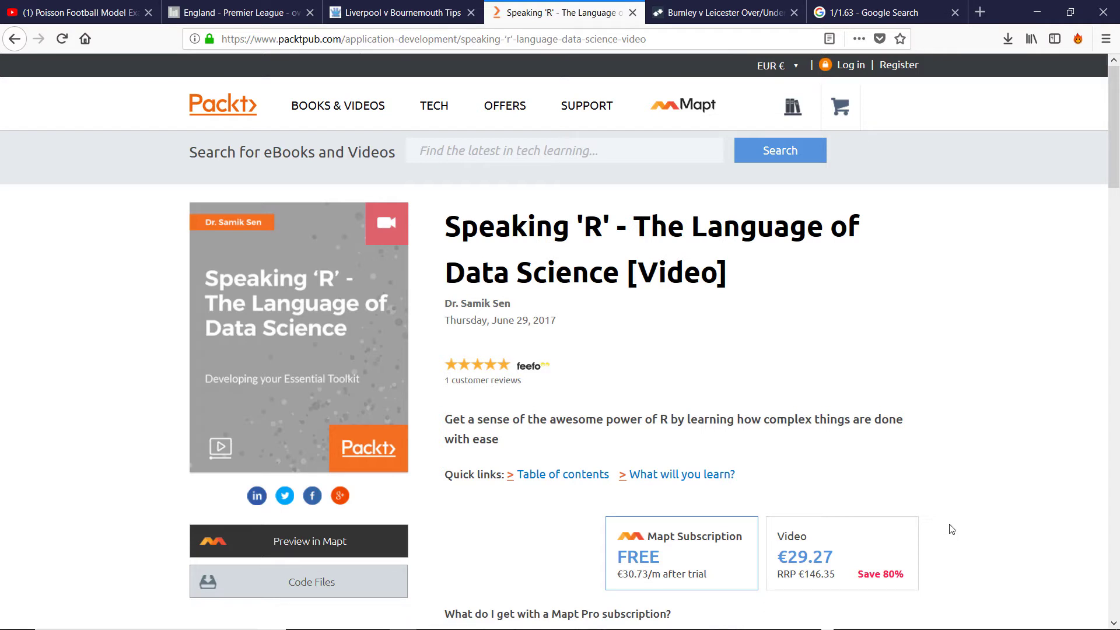
pyautogui.hotkey('ctrl', 'Tab')
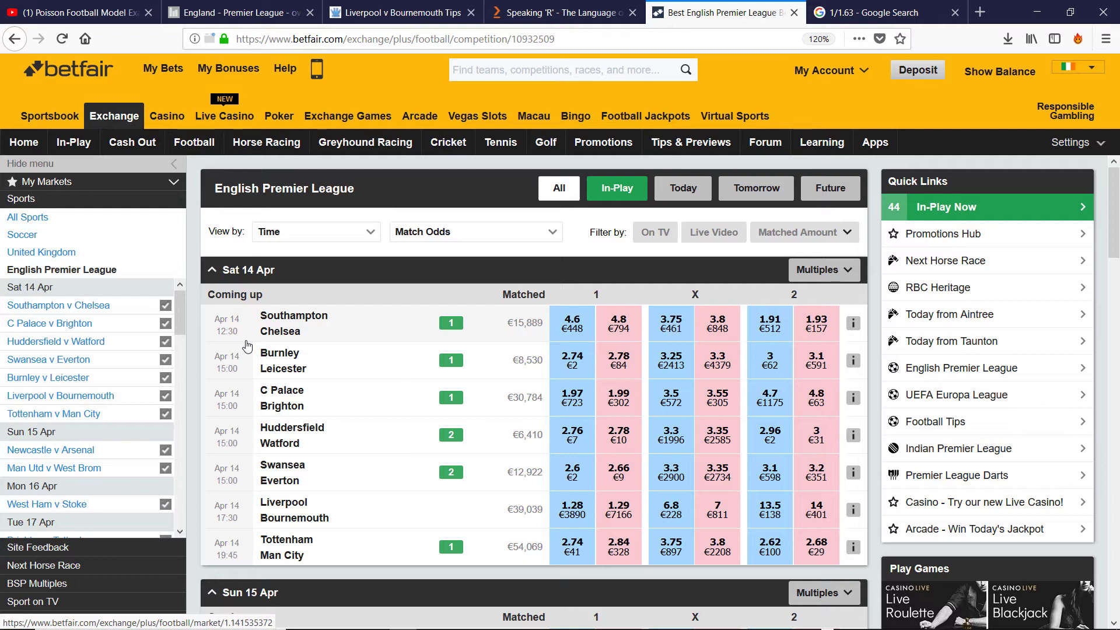
# Switch to RStudio and run poisson_football_model(1,1.31,1.54,1.18,1.73,1.07) with the comment "southampton-chelsea"
pyautogui.hotkey('alt', 'Tab')
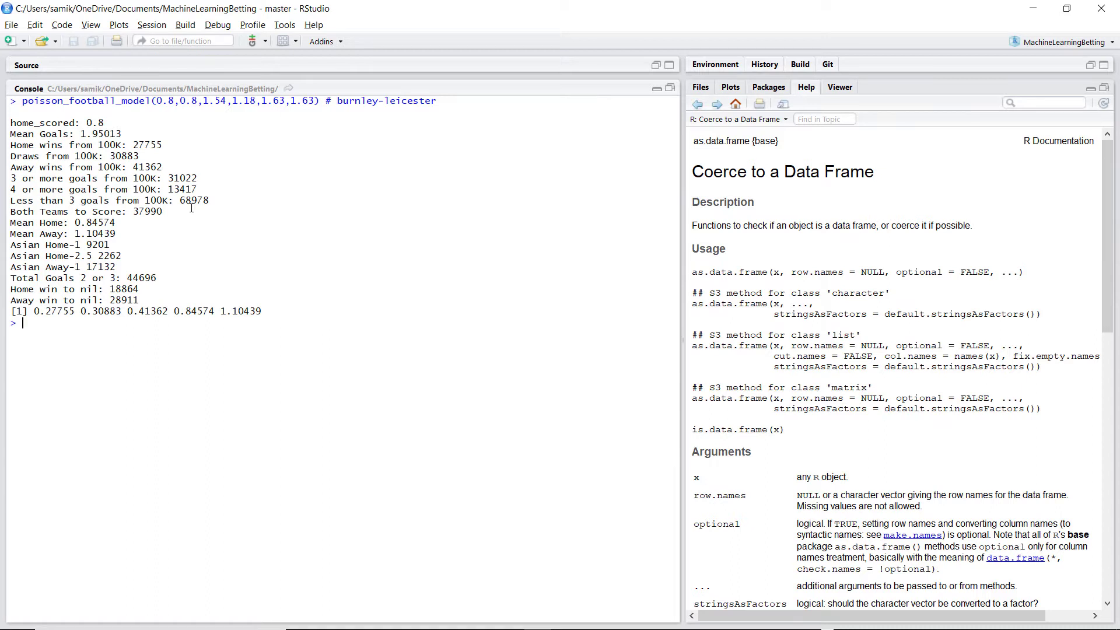
pyautogui.write('poisson_football_model(1,1.31,1.54,1.18,1.73,1.07) # southampton-chelsea')
pyautogui.press('Return')
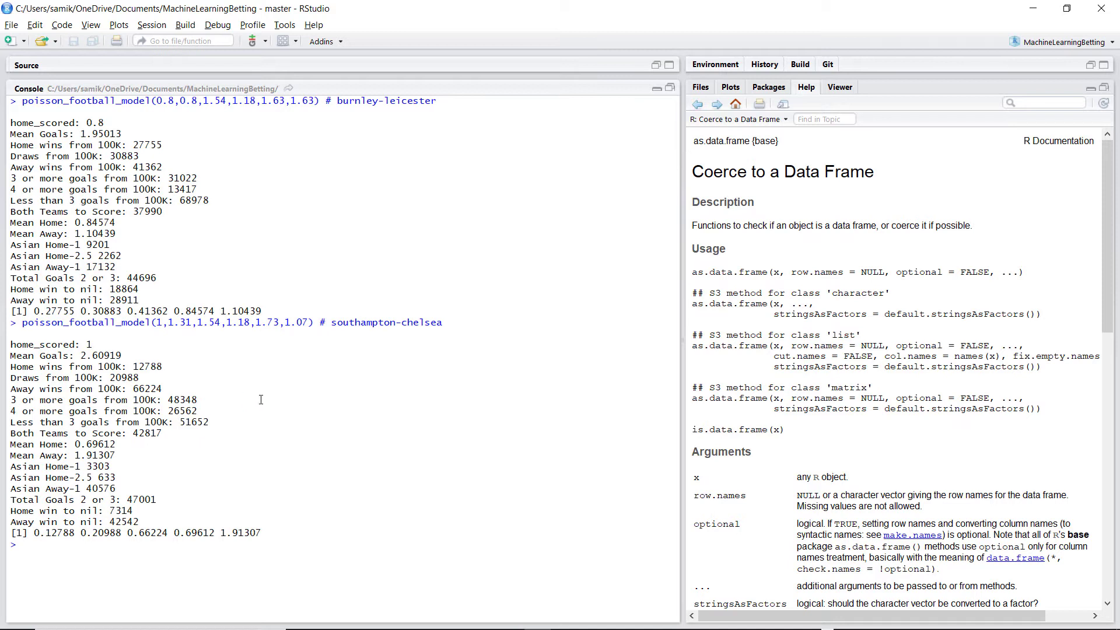
# Run poisson_football_model(2.38,0.63,1.54,1.18,1,1.56) with the comment "liverpool bournemouth"
pyautogui.press('Up')
pyautogui.press('Up')
pyautogui.press('Up')
pyautogui.press('Return')
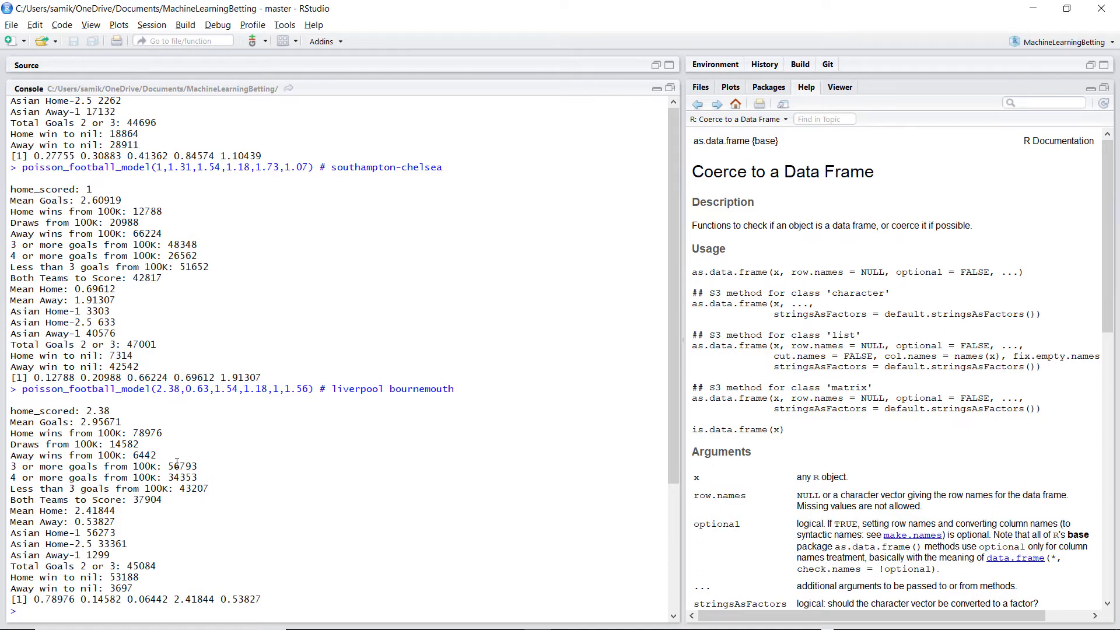
# Switch to Betfair and examine the Burnley v Leicester Under 2.5 Goals price/volume chart with the axis inverted, then close it
pyautogui.hotkey('alt', 'Tab')
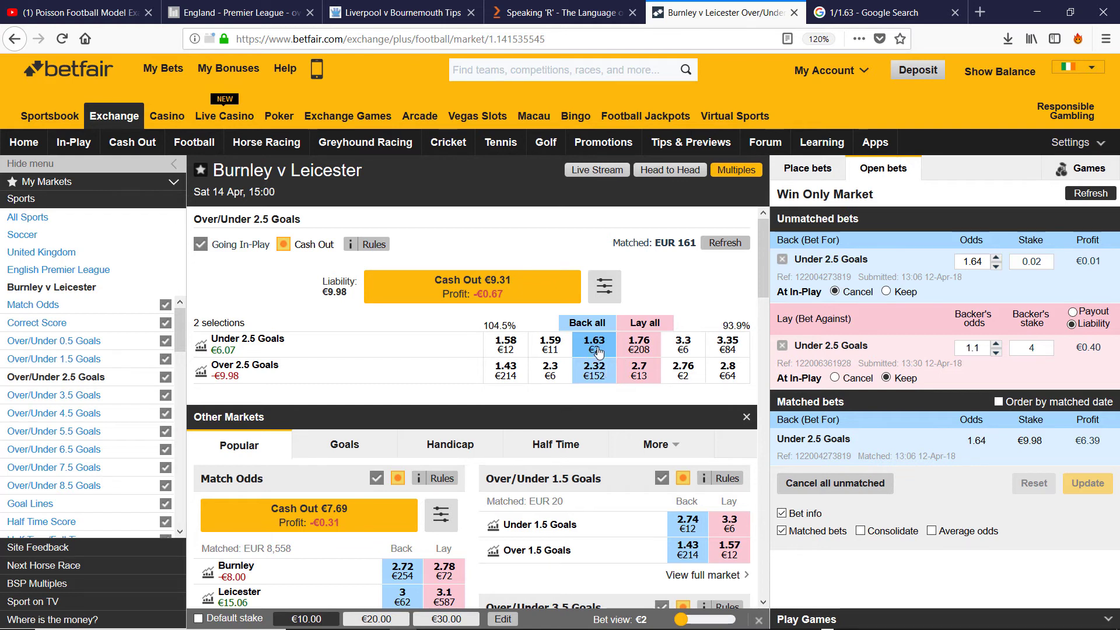
pyautogui.hotkey('ctrl', 'n')
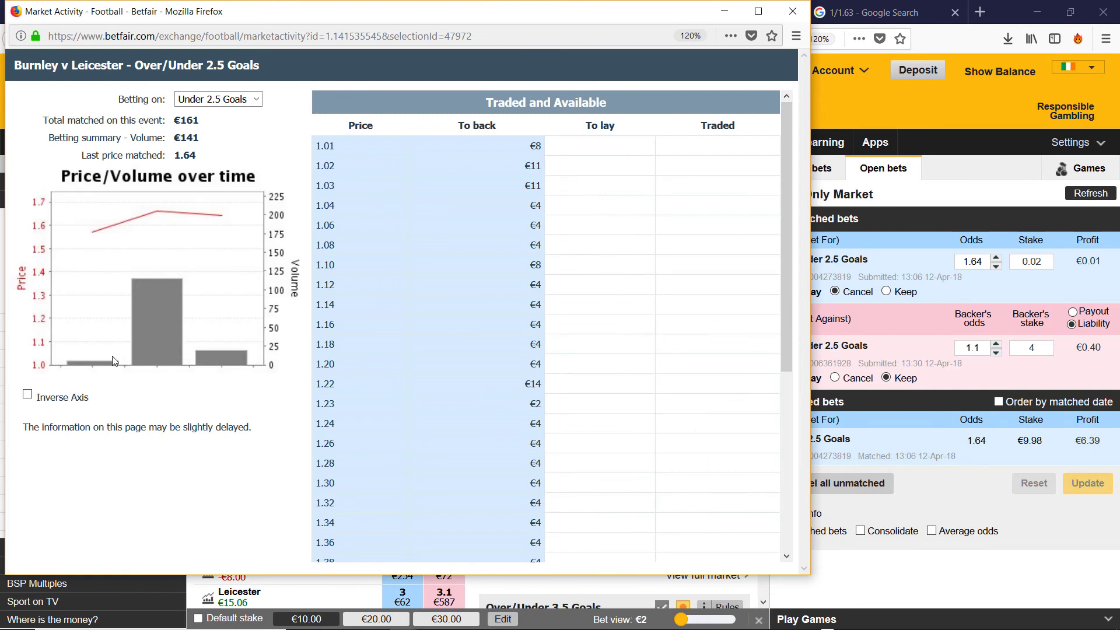
pyautogui.click(27, 395)
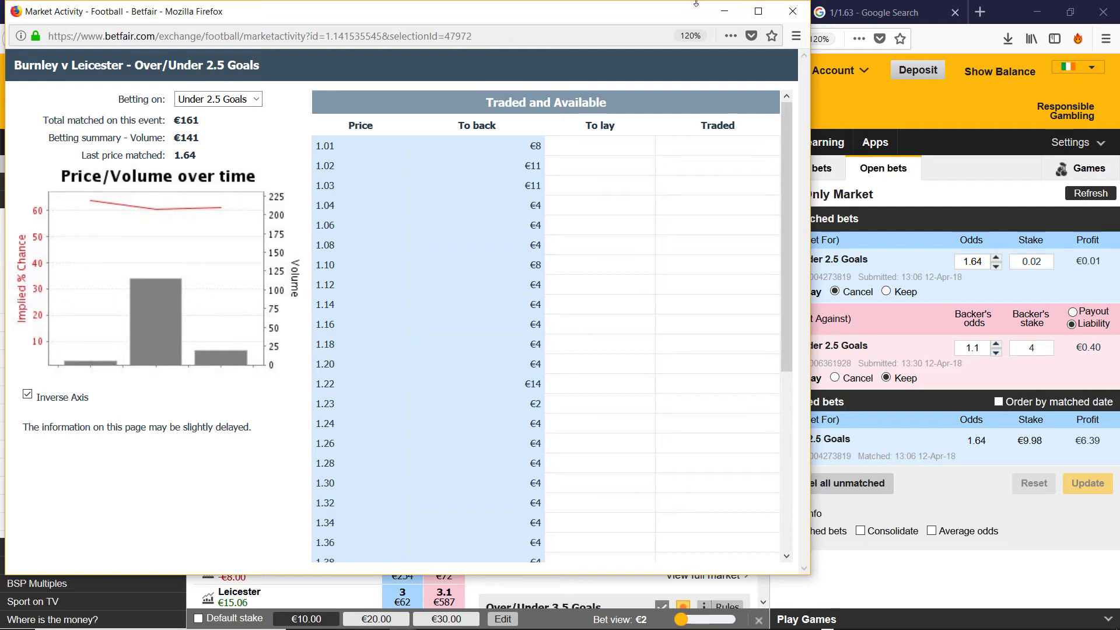
pyautogui.click(806, 15)
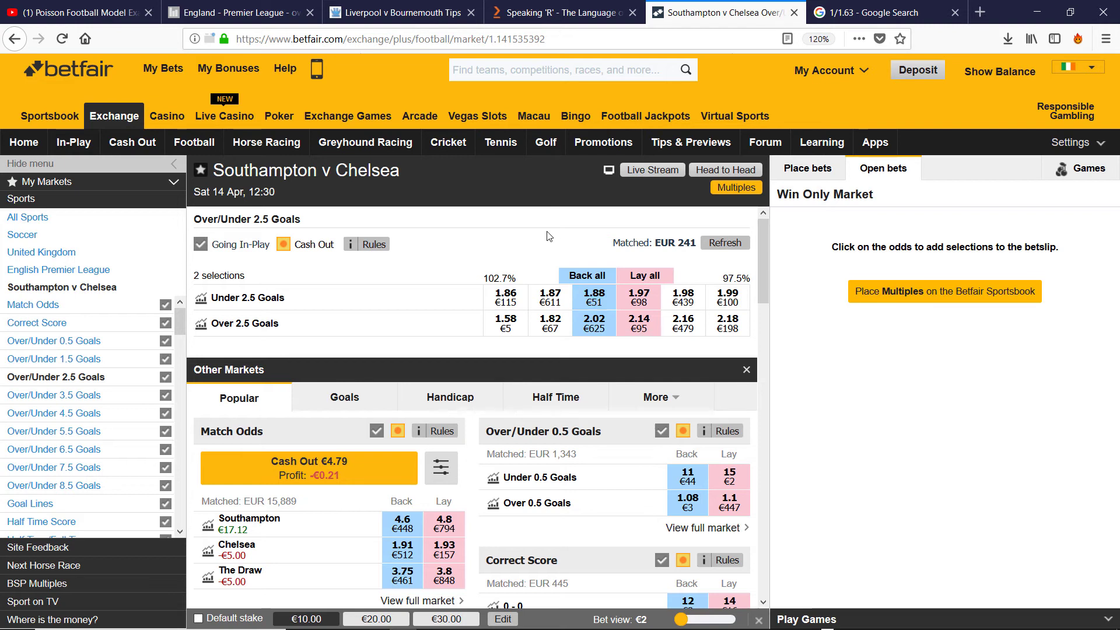
# Compare the Southampton-Chelsea model output in RStudio with Betfair's Over/Under 2.5 Goals odds for that match
pyautogui.hotkey('alt', 'Tab')
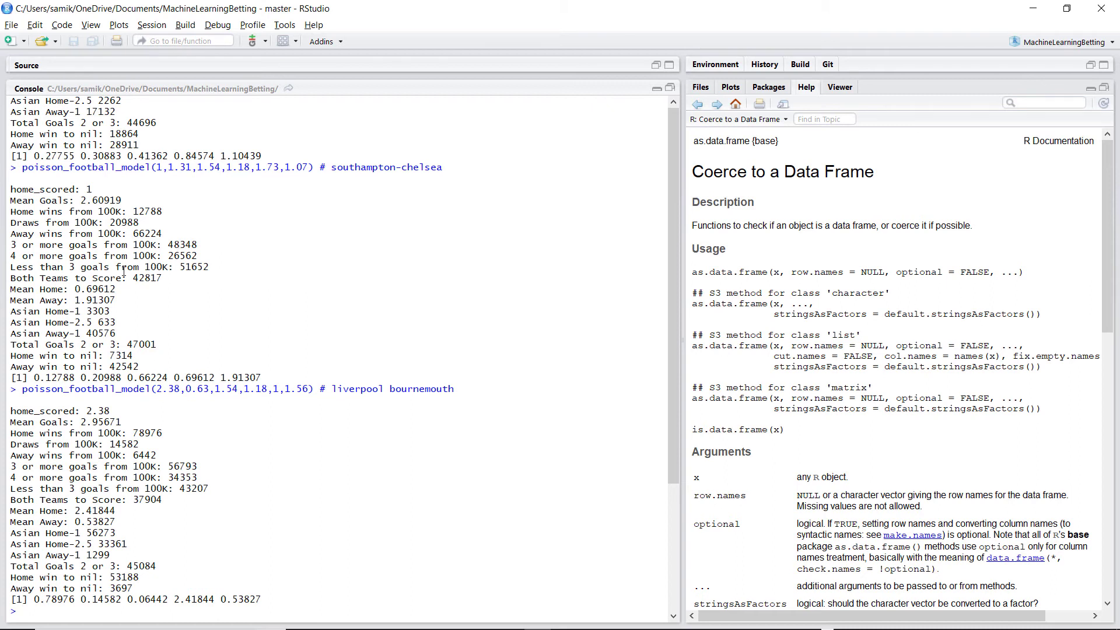
pyautogui.hotkey('alt', 'Tab')
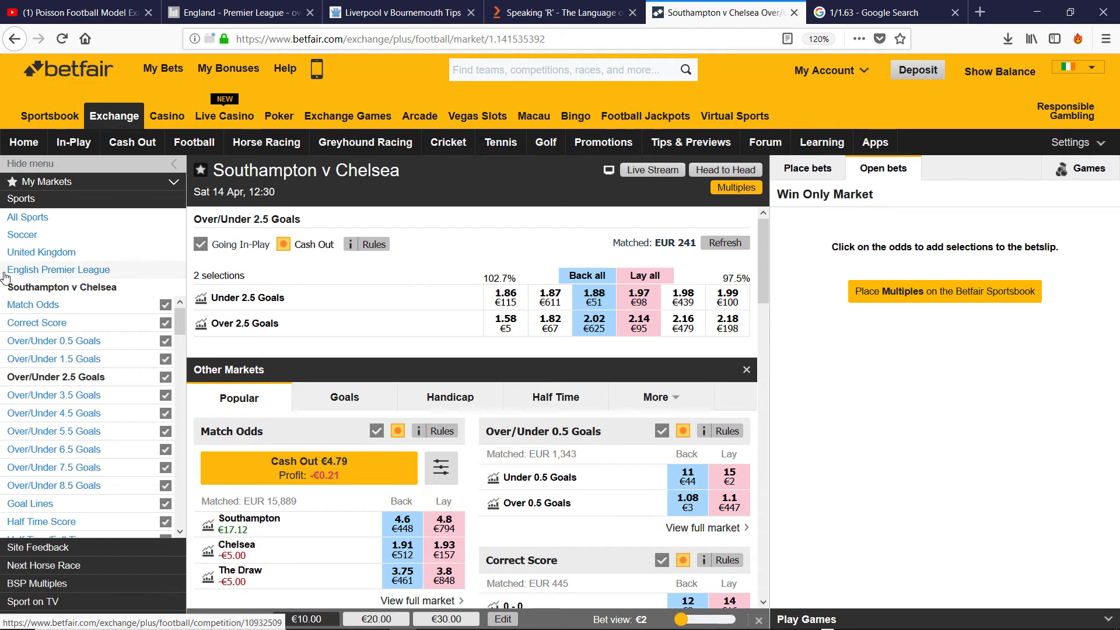
# Open Betfair's Liverpool v Bournemouth Over/Under 2.5 Goals market and place a €3 back bet on Under 2.5 Goals at odds 3.2
pyautogui.click(35, 274)
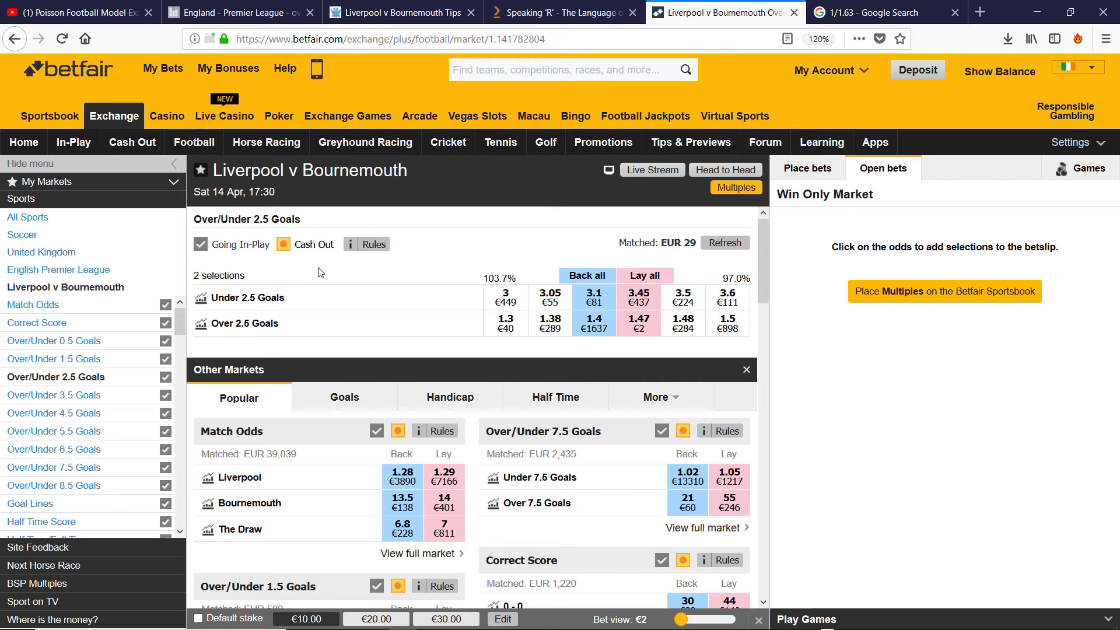
pyautogui.moveTo(583, 329)
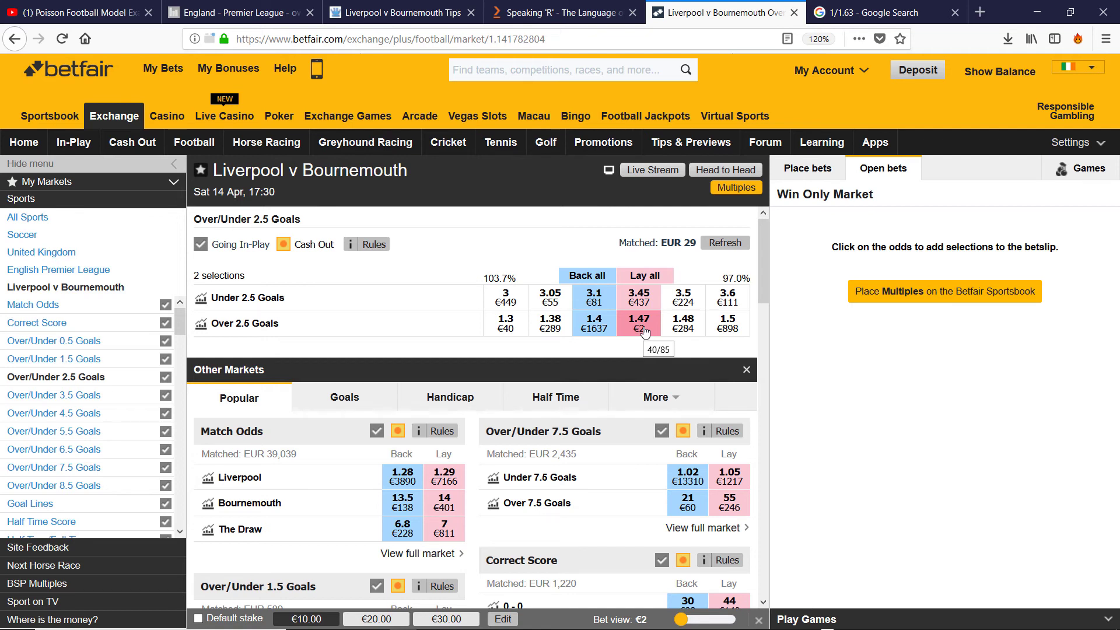
pyautogui.click(595, 301)
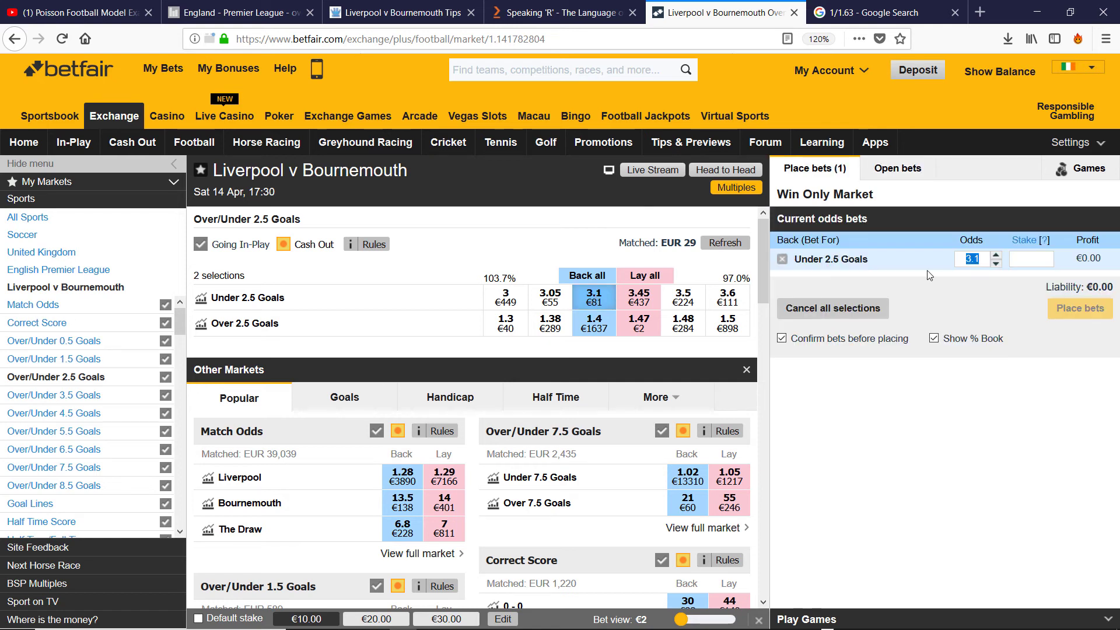
pyautogui.click(996, 255)
pyautogui.click(996, 255)
pyautogui.click(1022, 261)
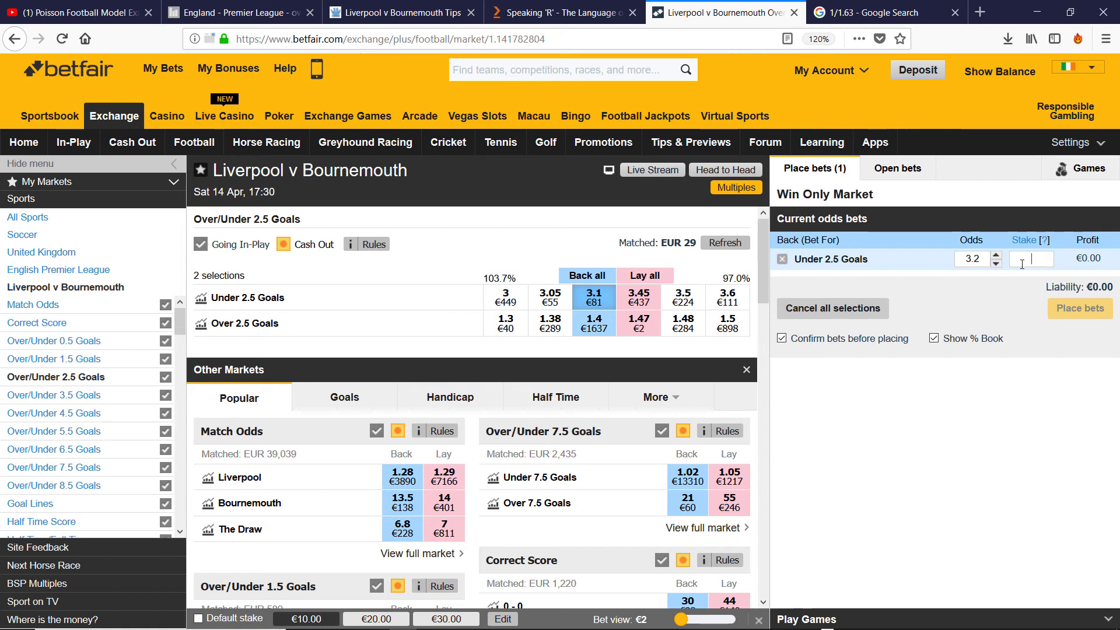
pyautogui.write('4')
pyautogui.press('BackSpace')
pyautogui.write('3')
pyautogui.click(1083, 308)
pyautogui.click(1084, 322)
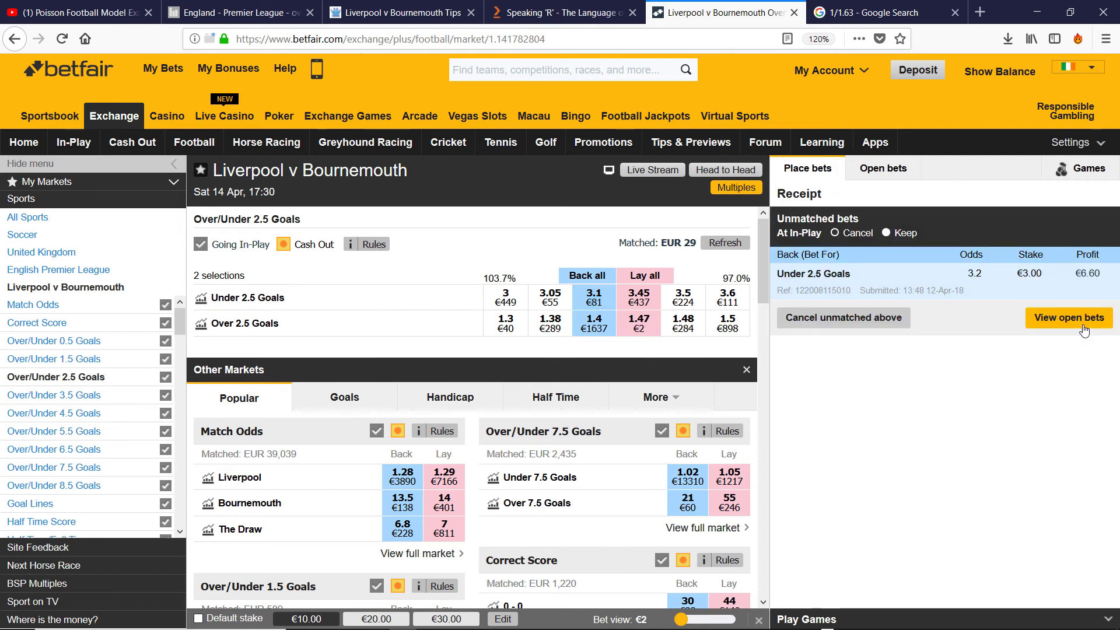
# Update the unmatched Under 2.5 Goals back bet to odds of 3.15 and view the open bets
pyautogui.click(1067, 320)
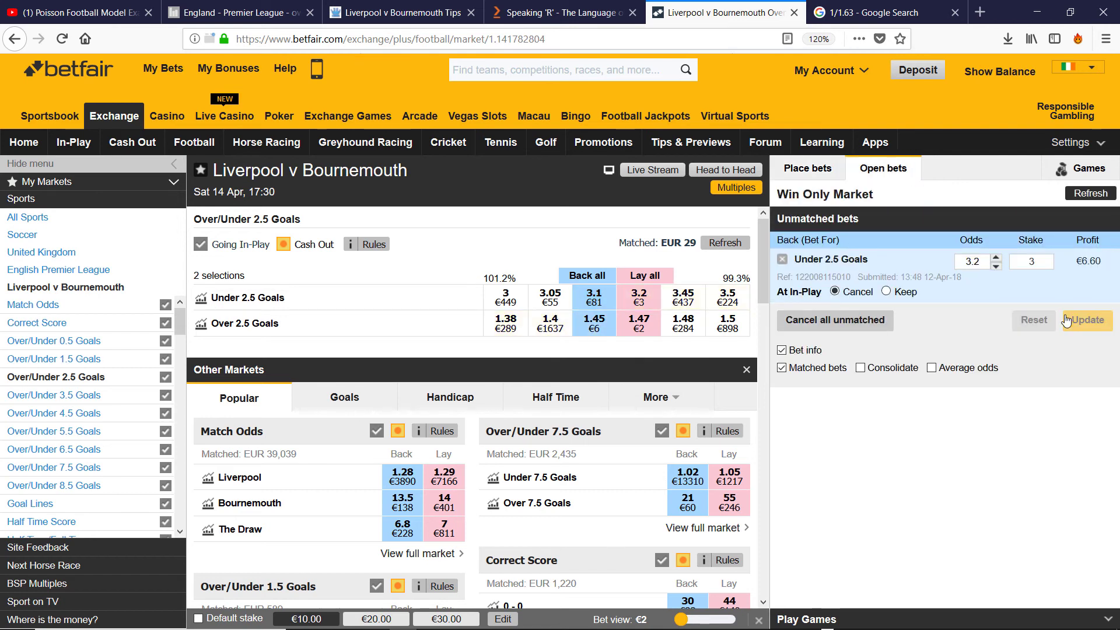
pyautogui.click(995, 266)
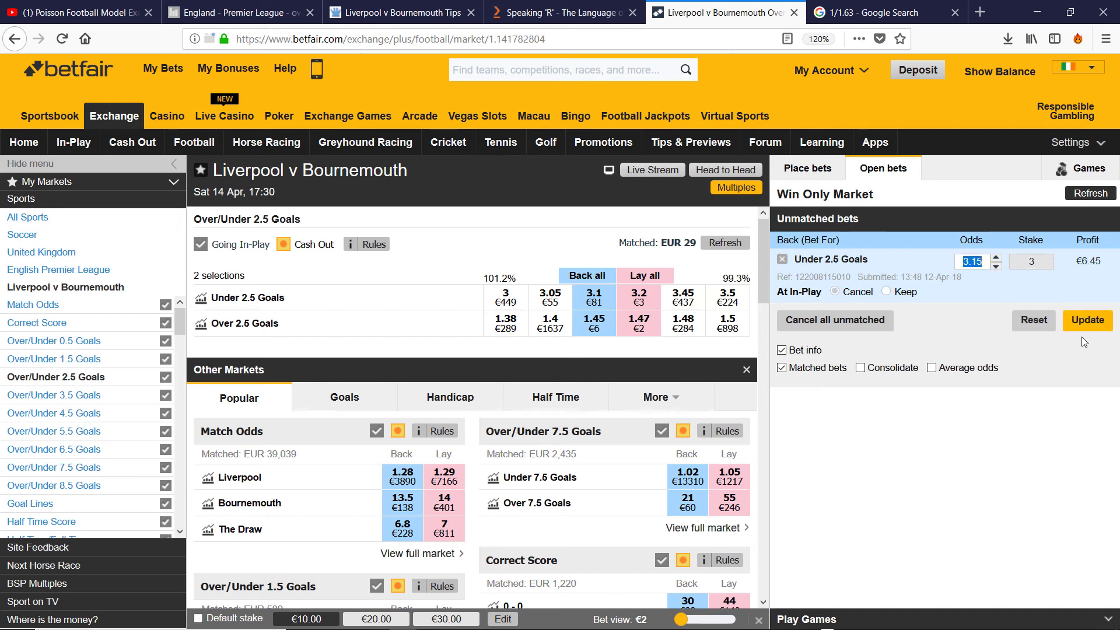
pyautogui.click(1086, 326)
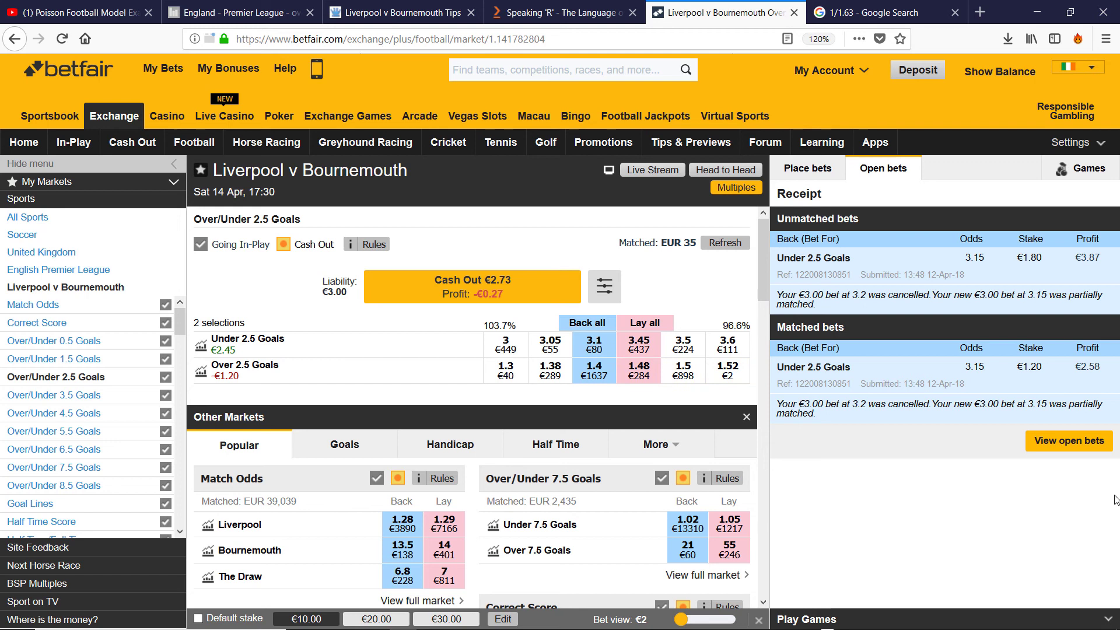
pyautogui.click(1083, 442)
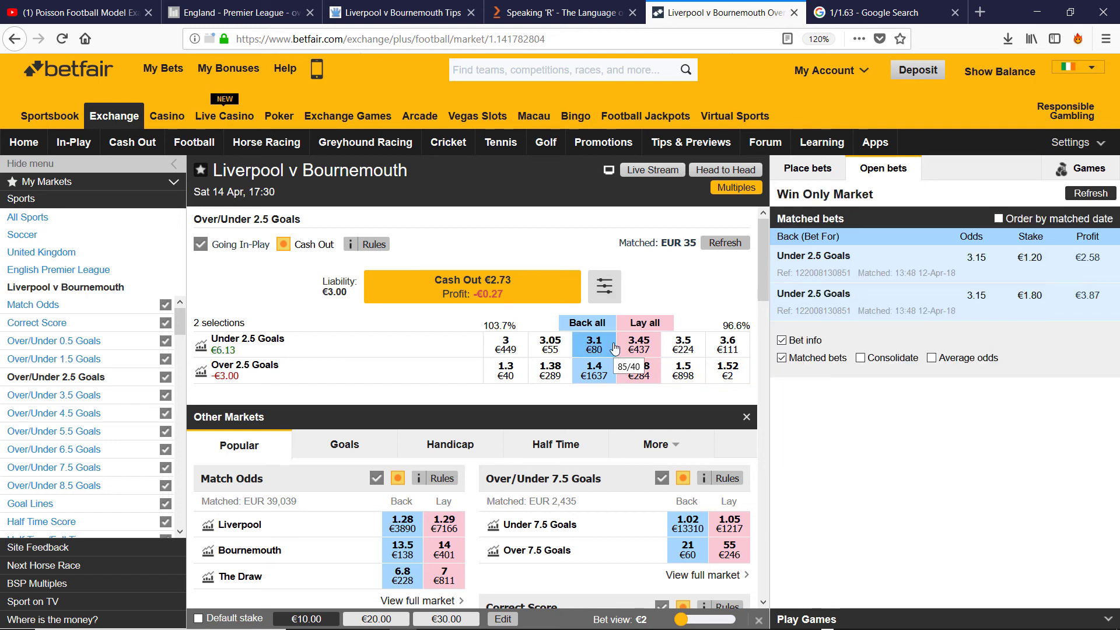
# Place and confirm a lay bet on Under 2.5 Goals at backer's odds 2 with a €3 backer's stake
pyautogui.click(639, 344)
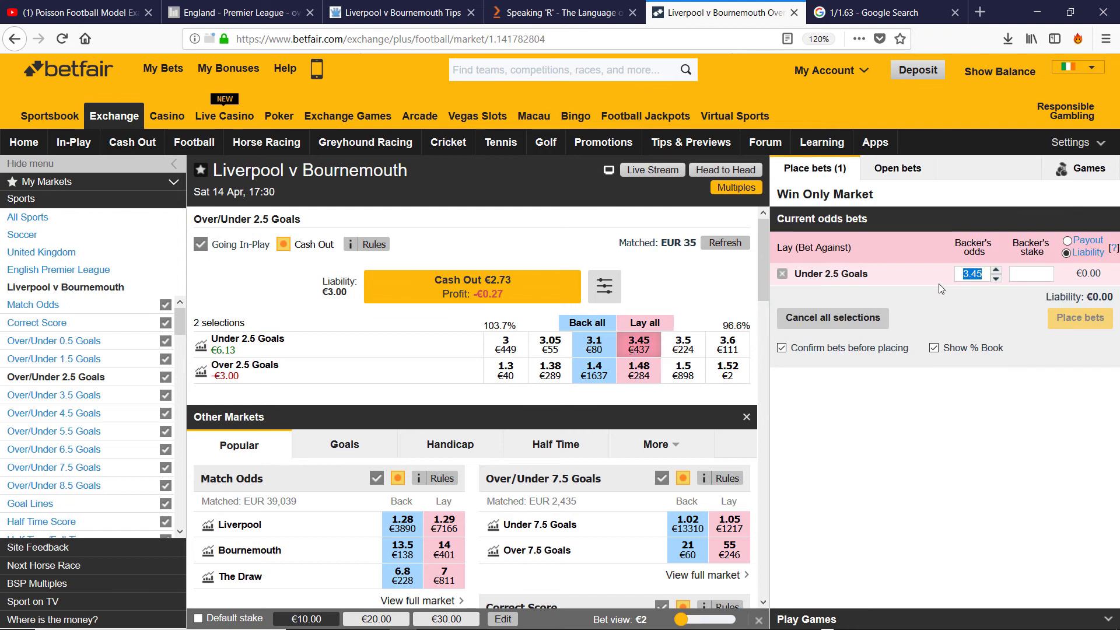
pyautogui.write('2')
pyautogui.click(1036, 276)
pyautogui.write('3')
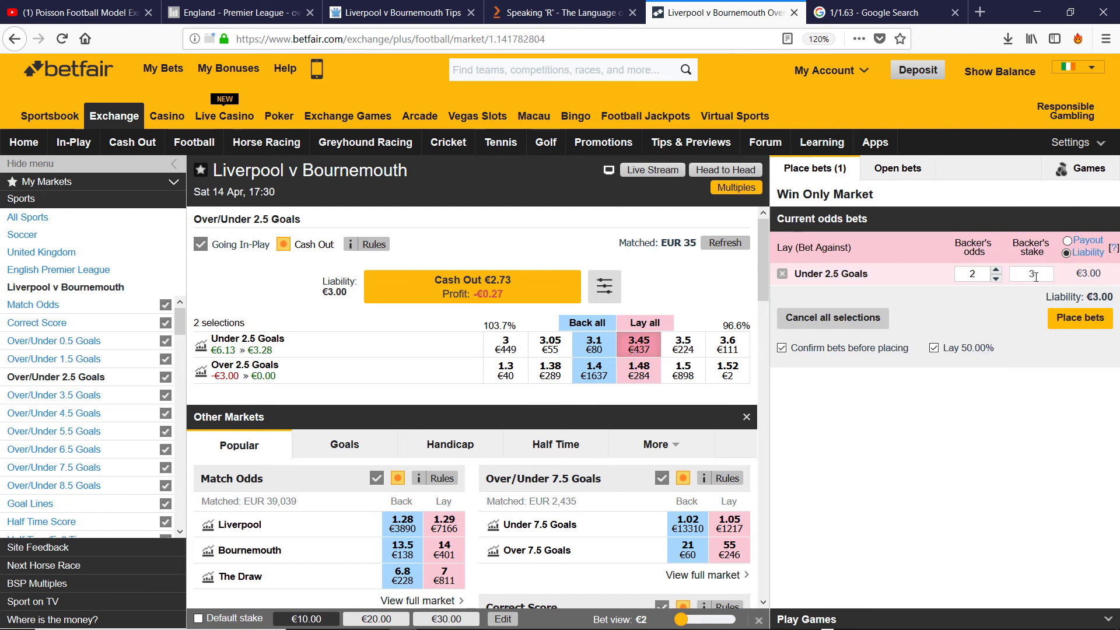
pyautogui.click(1072, 318)
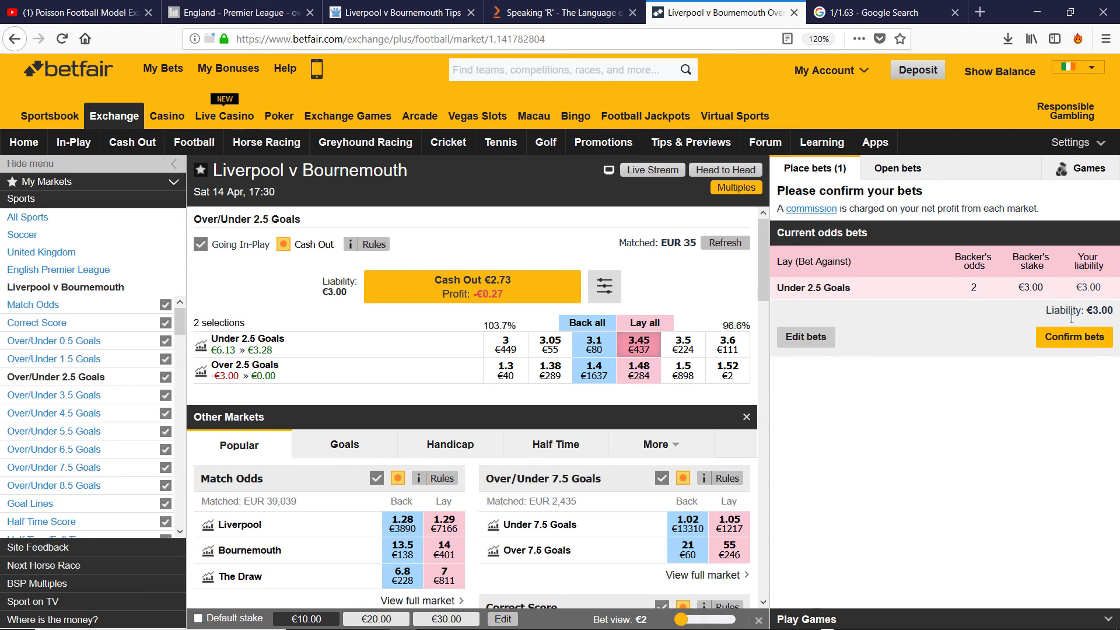
pyautogui.click(1073, 337)
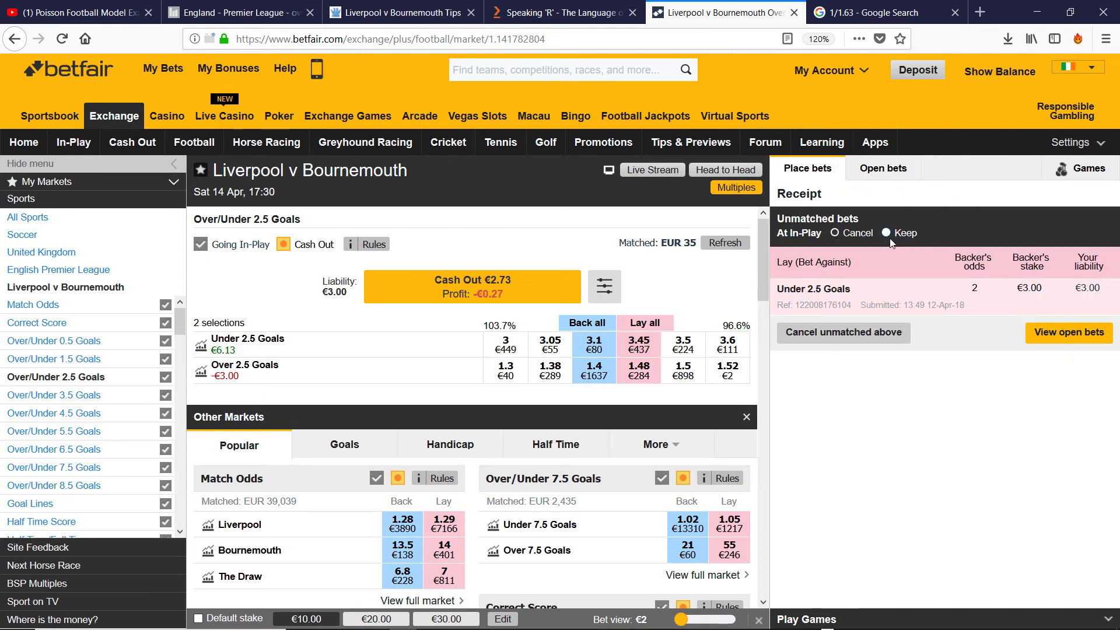
# Set the unmatched lay bet to Keep at In-Play and view the open bets
pyautogui.click(886, 234)
pyautogui.click(1079, 335)
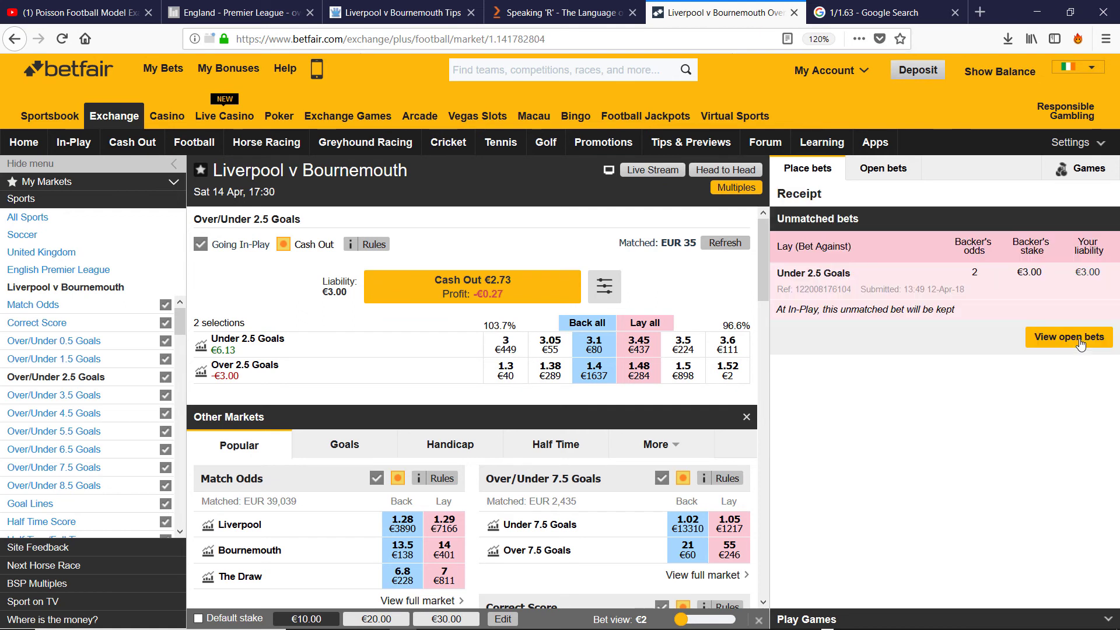
pyautogui.click(1079, 342)
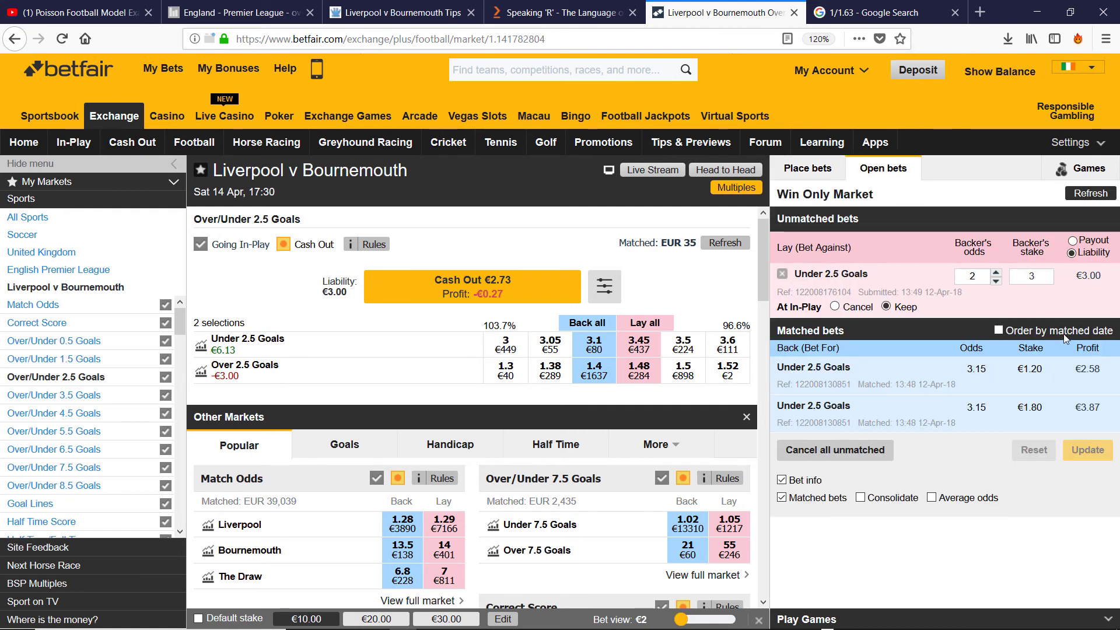